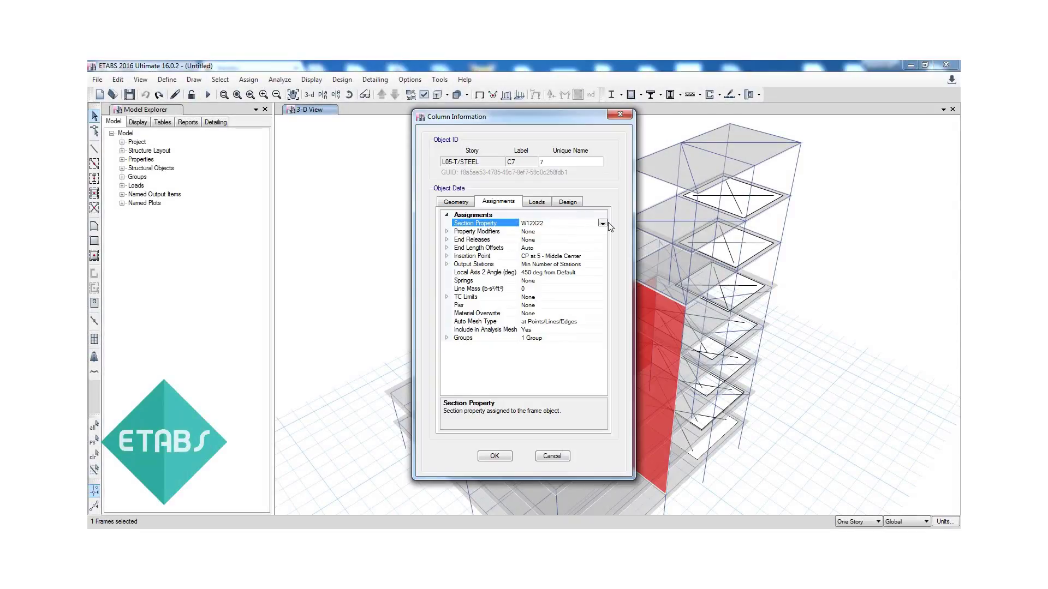
# Step: Assign a different section property to column C7 on story L05-T/STEEL
pyautogui.click(602, 223)
pyautogui.click(534, 308)
pyautogui.click(494, 456)
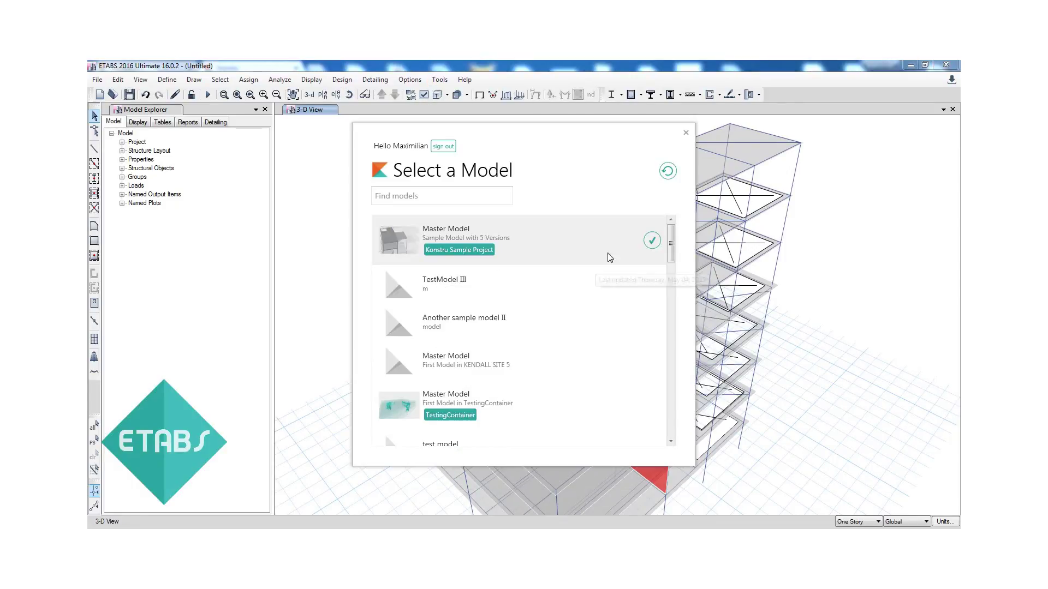
# Step: Upload the ETABS changes as a new version of the Master Model in Konstru Sample Project
pyautogui.click(608, 254)
pyautogui.click(573, 312)
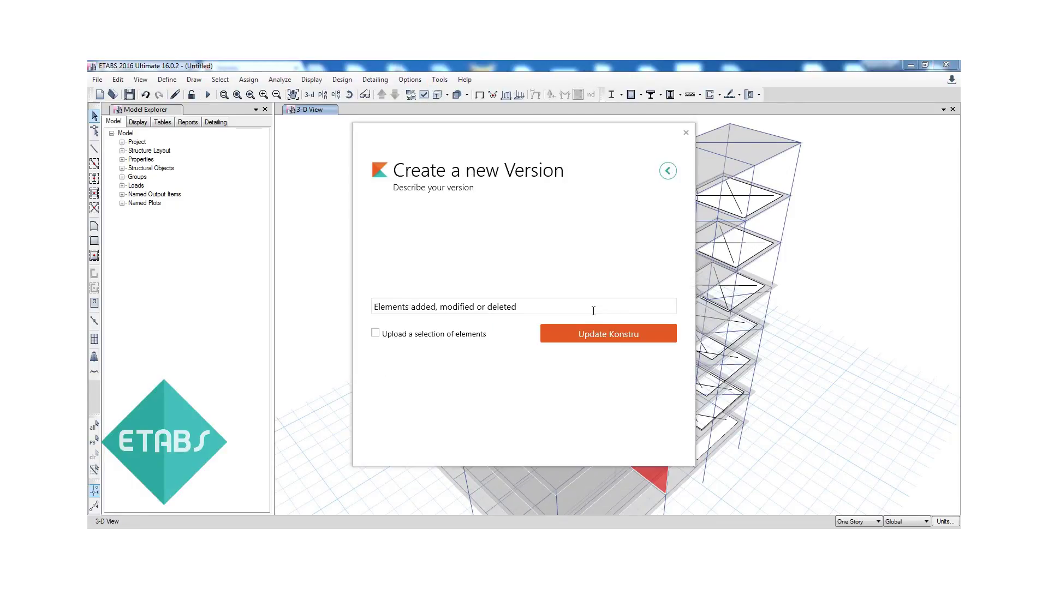
pyautogui.click(614, 341)
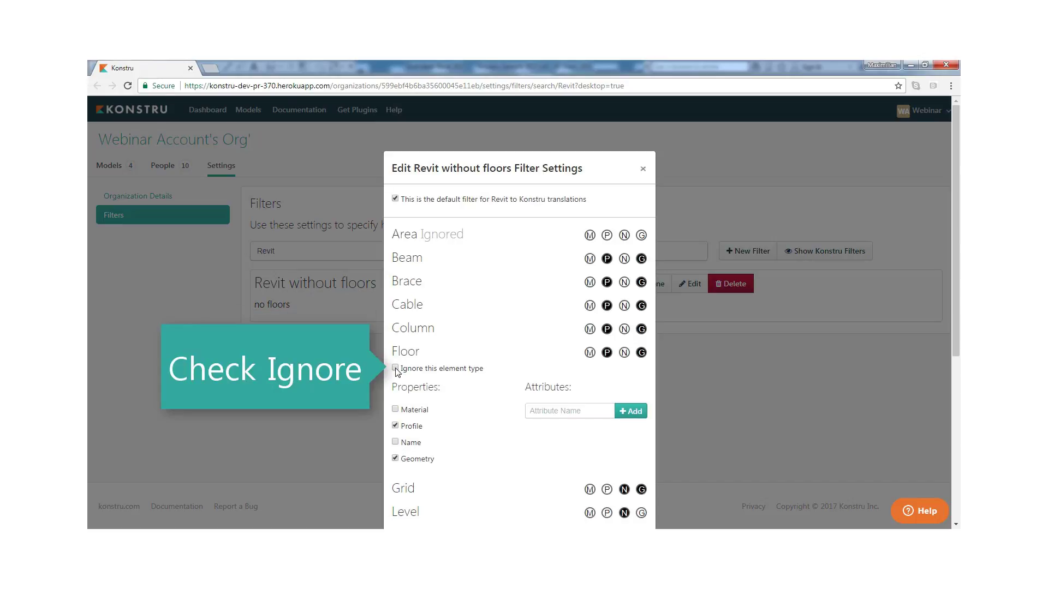
# Step: In the Konstru web app, save the Revit without floors filter with the Floor element type ignored
pyautogui.scroll(-5, 527, 387)
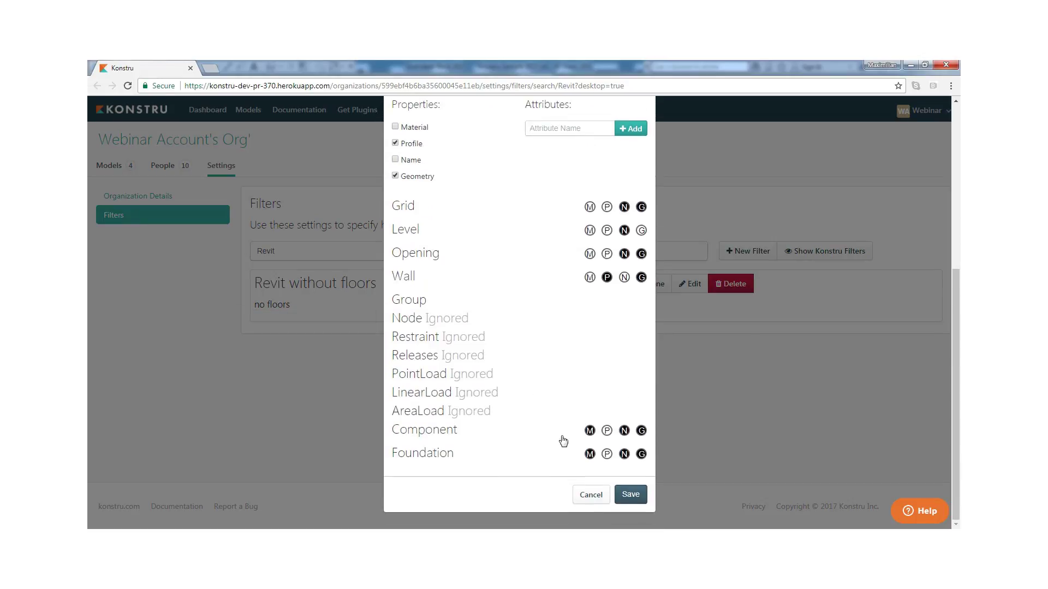
pyautogui.click(628, 494)
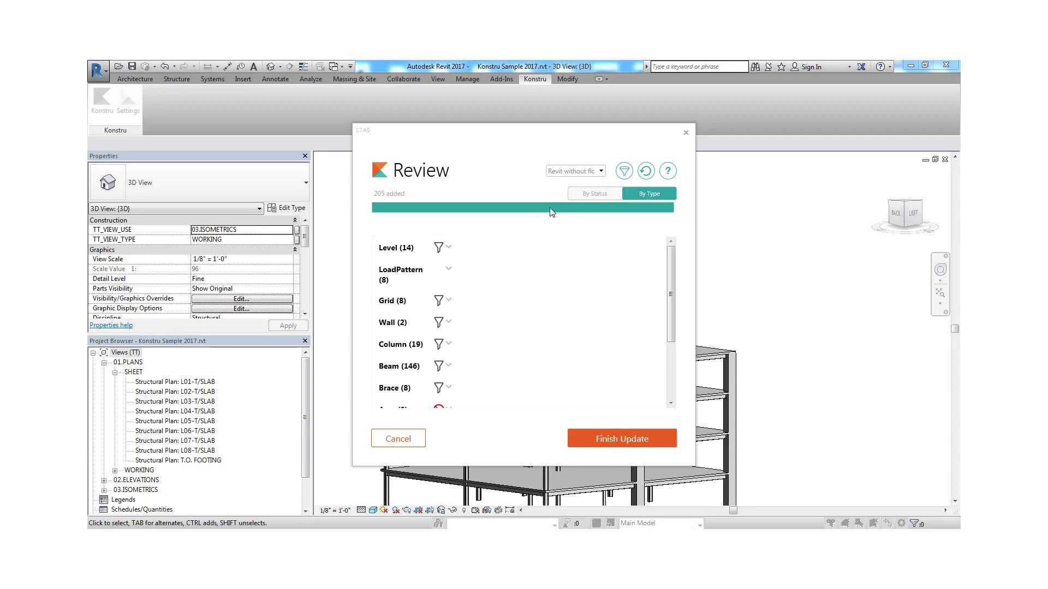
# Step: In Revit, check the filter status of floors in the review by type, then finish the update
pyautogui.moveTo(669, 299); pyautogui.dragTo(674, 361)
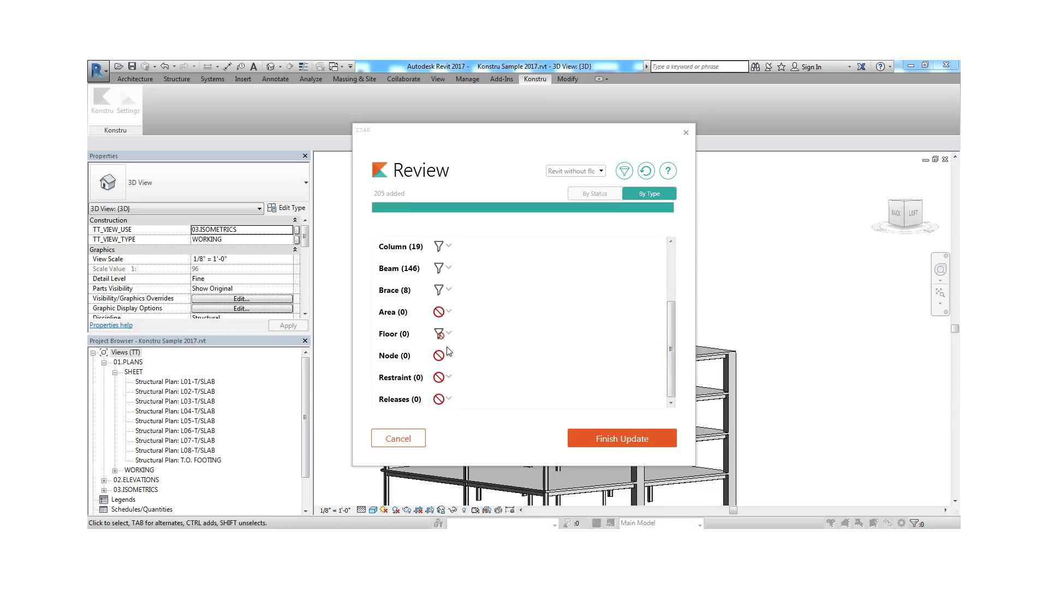
pyautogui.moveTo(441, 339)
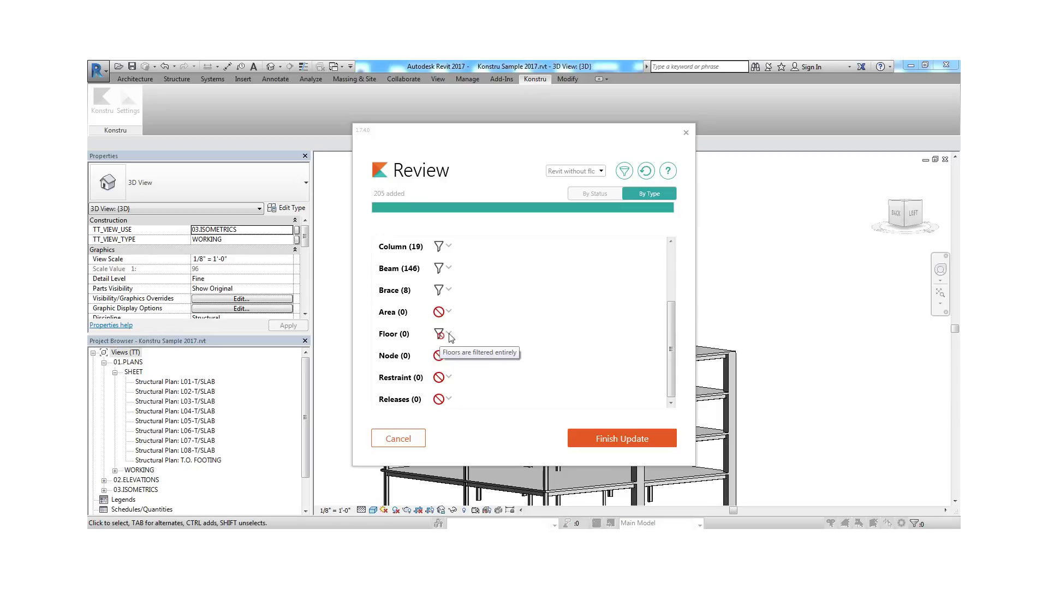
pyautogui.click(617, 437)
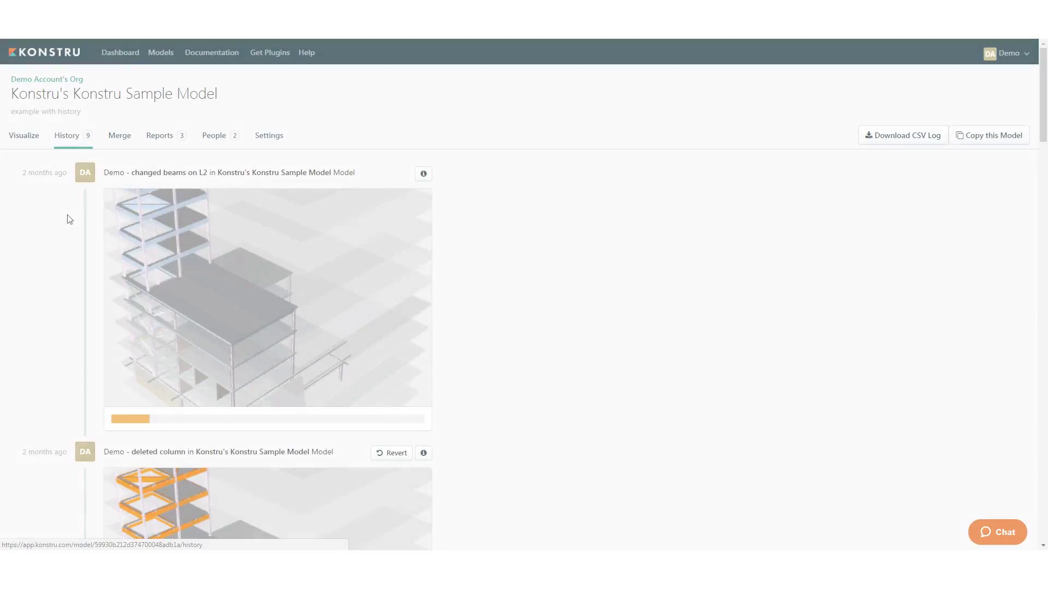
# Step: Look through the version history of Konstru's Konstru Sample Model in the web app, back to the first upload
pyautogui.scroll(-3, 67, 226)
pyautogui.scroll(-15, 67, 234)
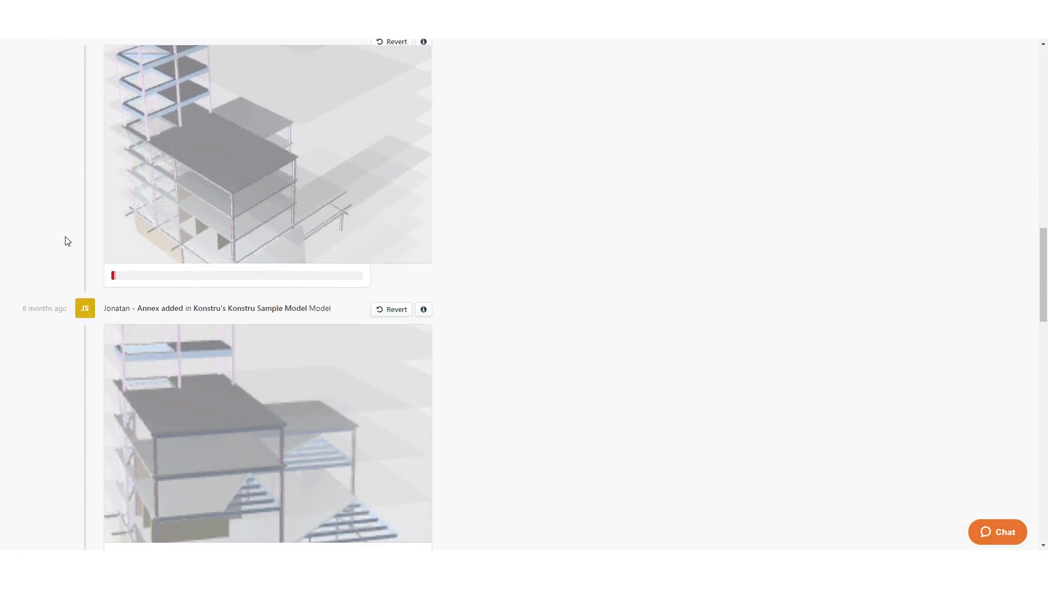
pyautogui.scroll(-8, 66, 245)
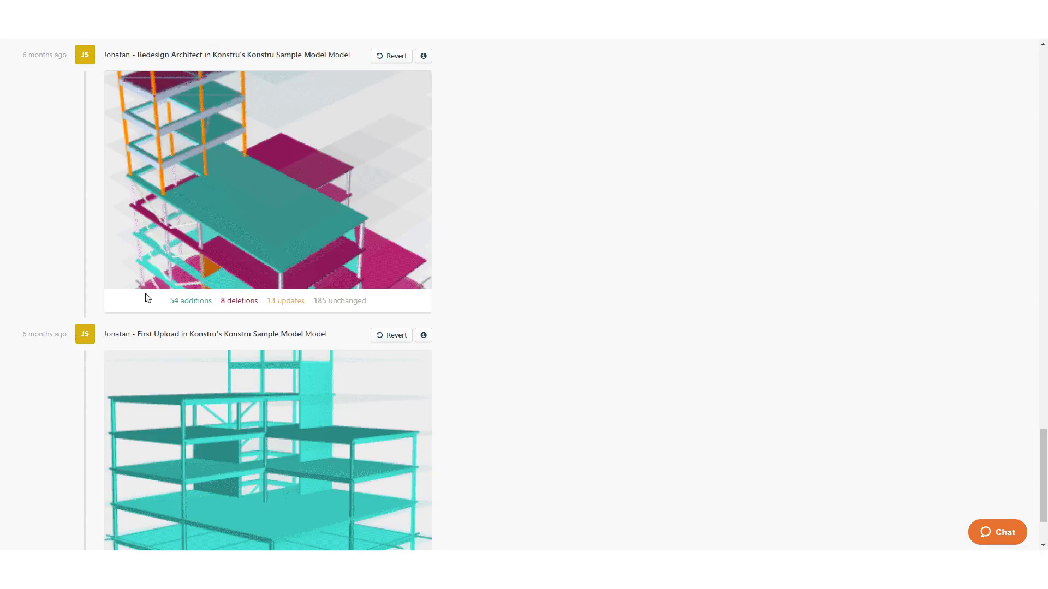
pyautogui.scroll(10, 81, 293)
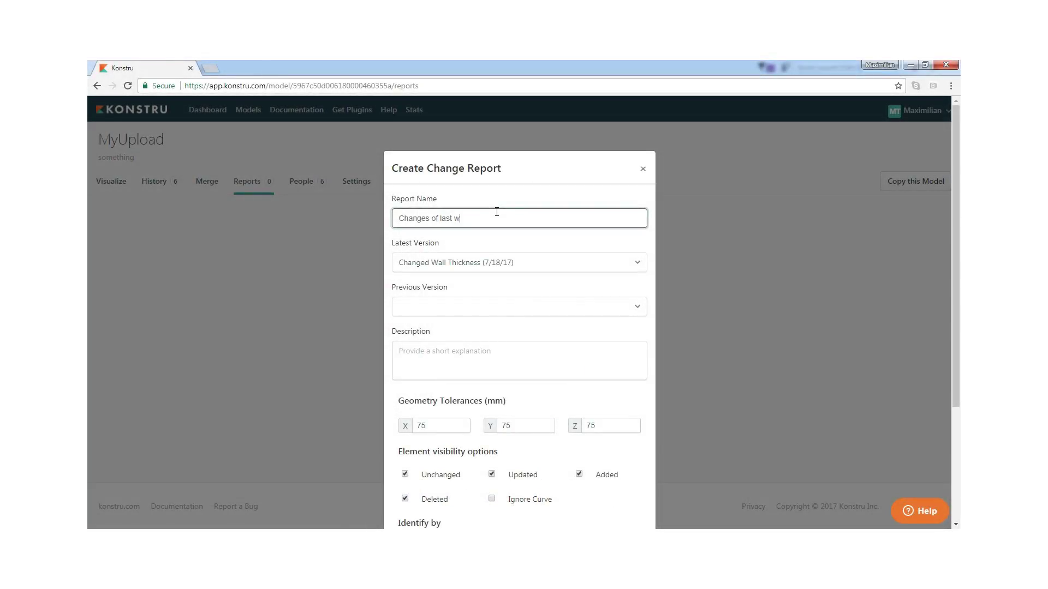
# Step: Compare "Reverted -> Changed Section Sizes on Level 5 (7/13/17)" with previous version "Deleted tower, added columns (7/13/17)", describing the report as "Last week's changes"
pyautogui.click(460, 264)
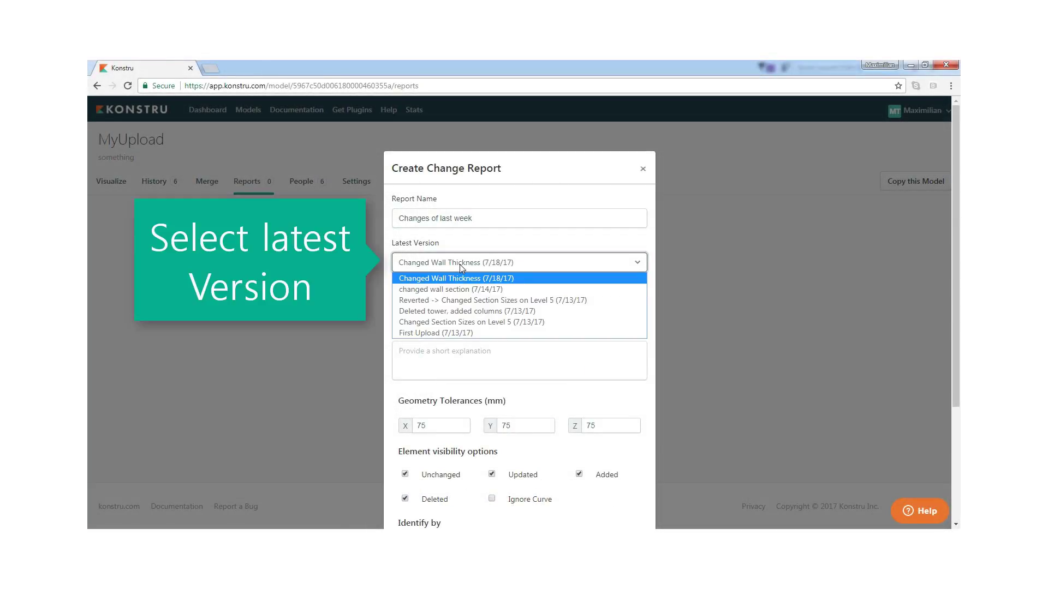
pyautogui.click(461, 300)
pyautogui.click(458, 306)
pyautogui.click(453, 387)
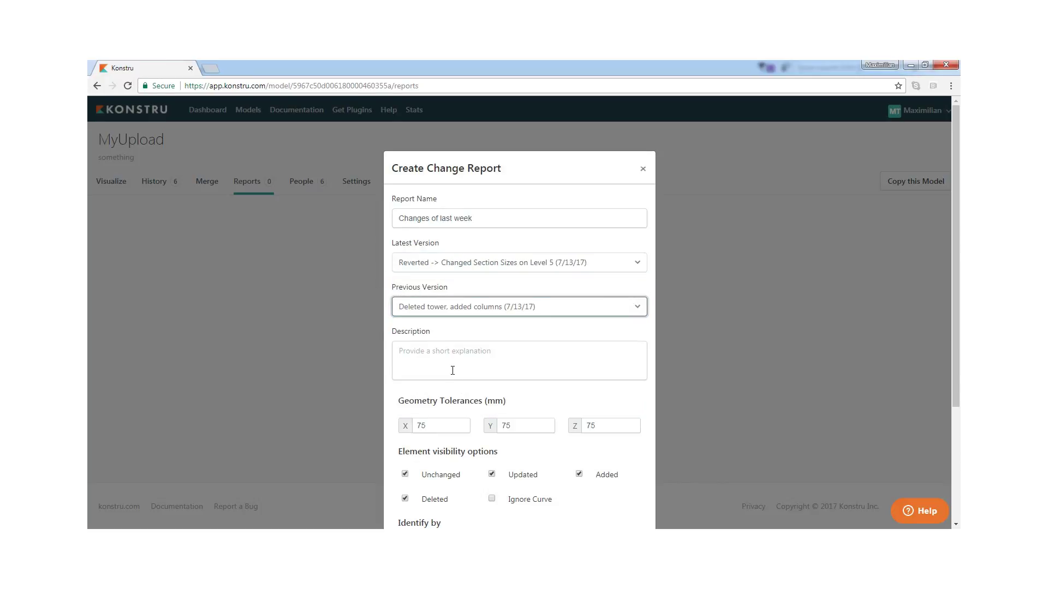
pyautogui.click(452, 369)
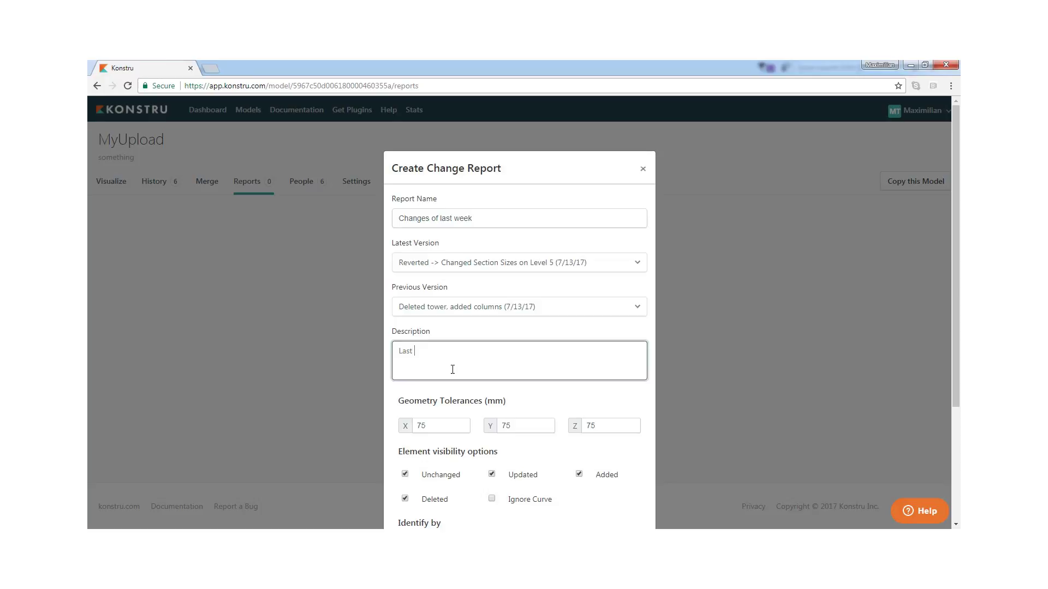
pyautogui.write("Last week's changes")
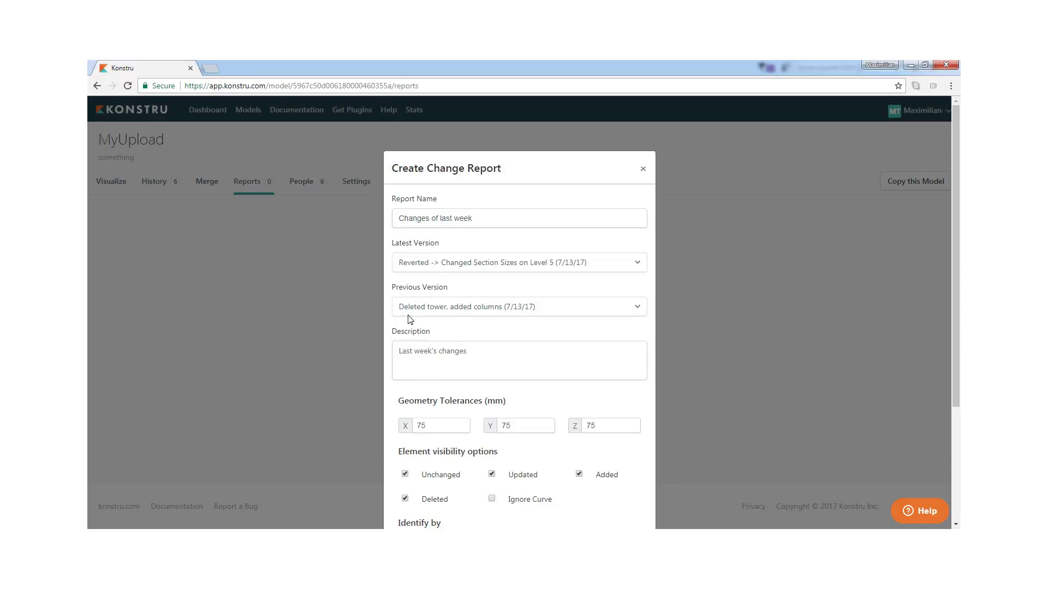
# Step: Include attributes in the compared differences, create the "Changes of last week" report and open it
pyautogui.scroll(-3, 475, 300)
pyautogui.click(493, 431)
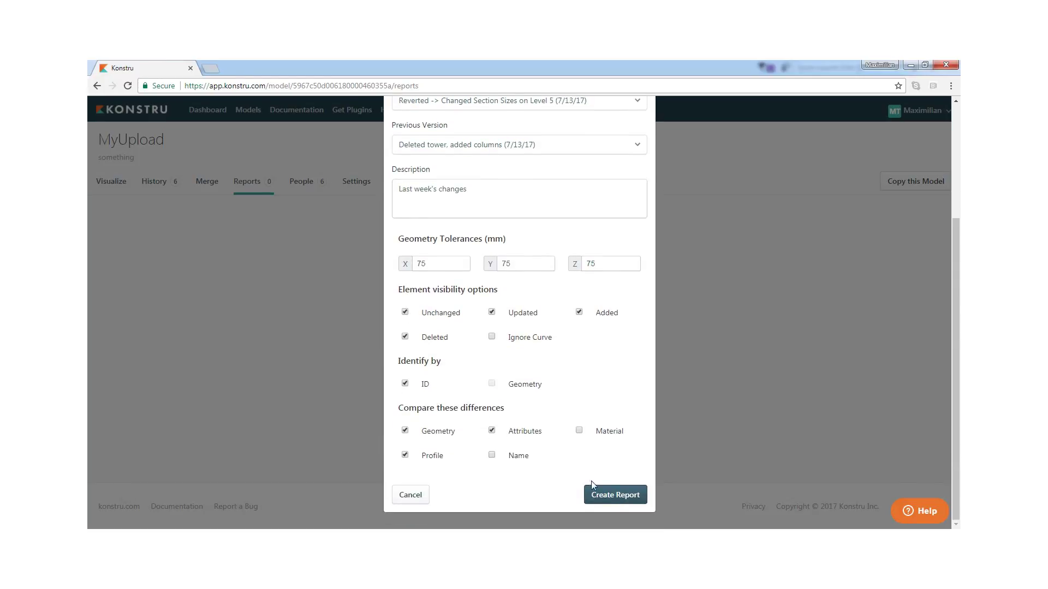
pyautogui.click(611, 496)
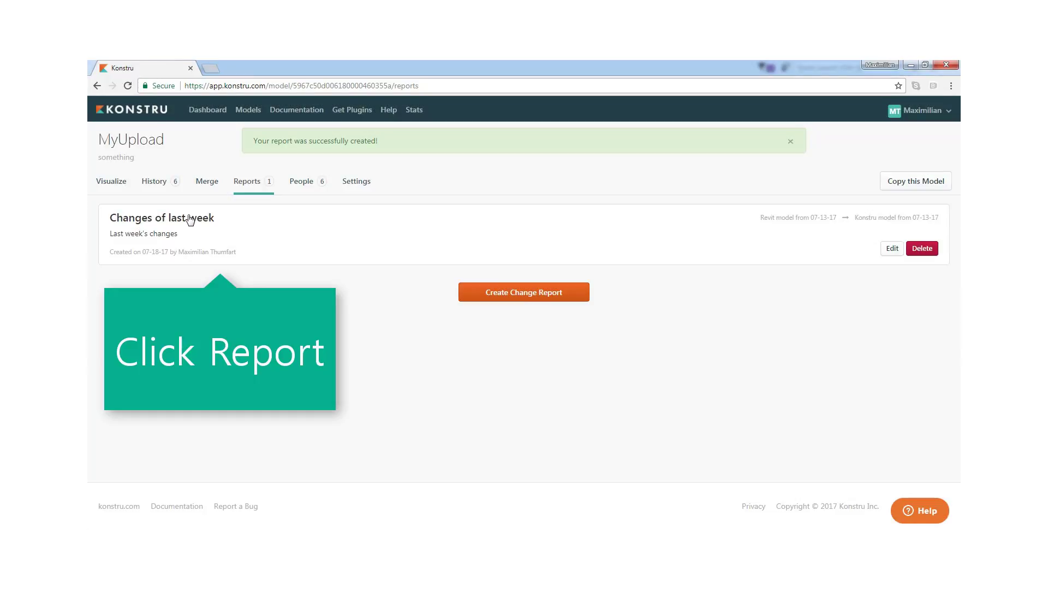
pyautogui.click(186, 223)
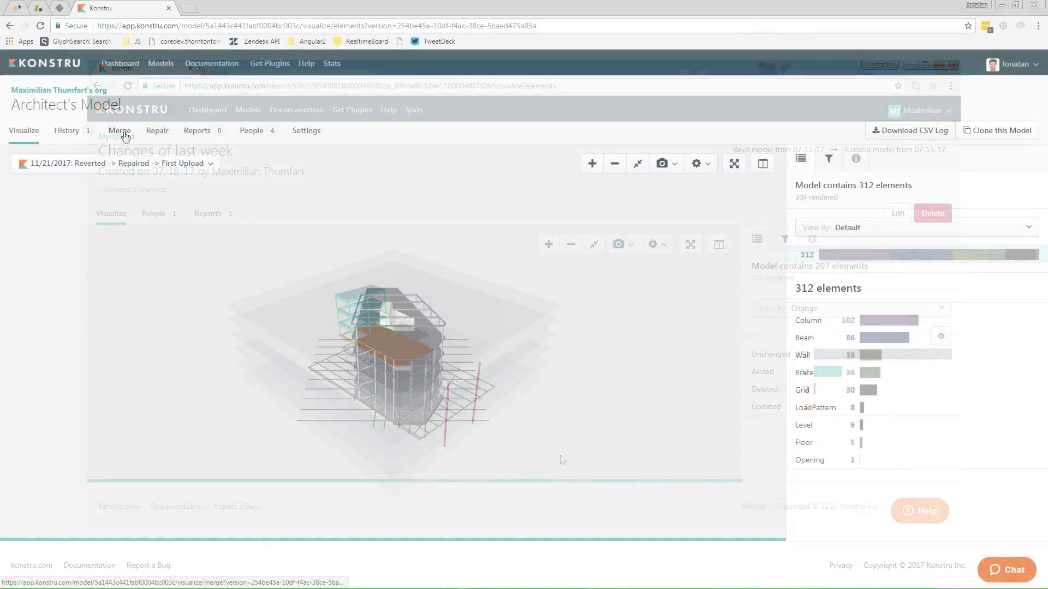
# Step: Choose the Engineer's Model as the target for merging from the Architect's Model
pyautogui.click(926, 289)
pyautogui.click(896, 353)
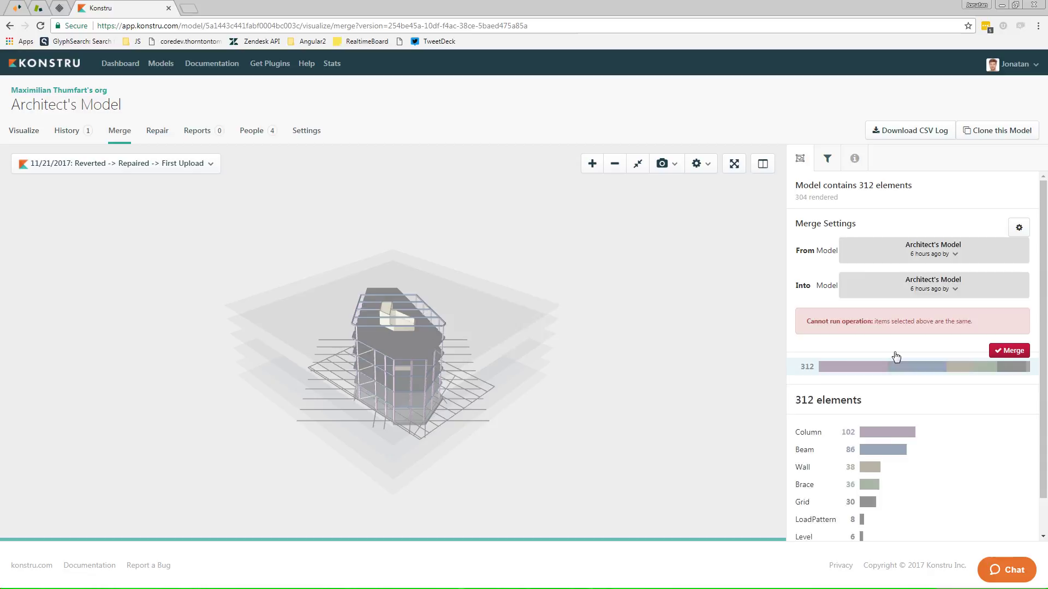
pyautogui.click(884, 331)
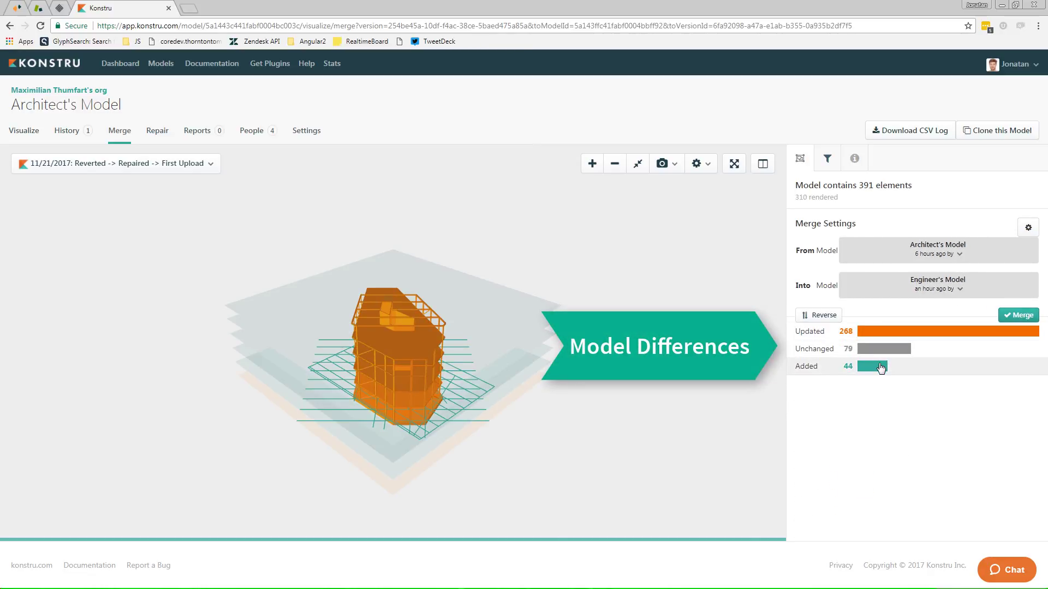
# Step: Exclude new elements from the merge and switch the element types to a custom selection
pyautogui.click(1028, 227)
pyautogui.click(939, 440)
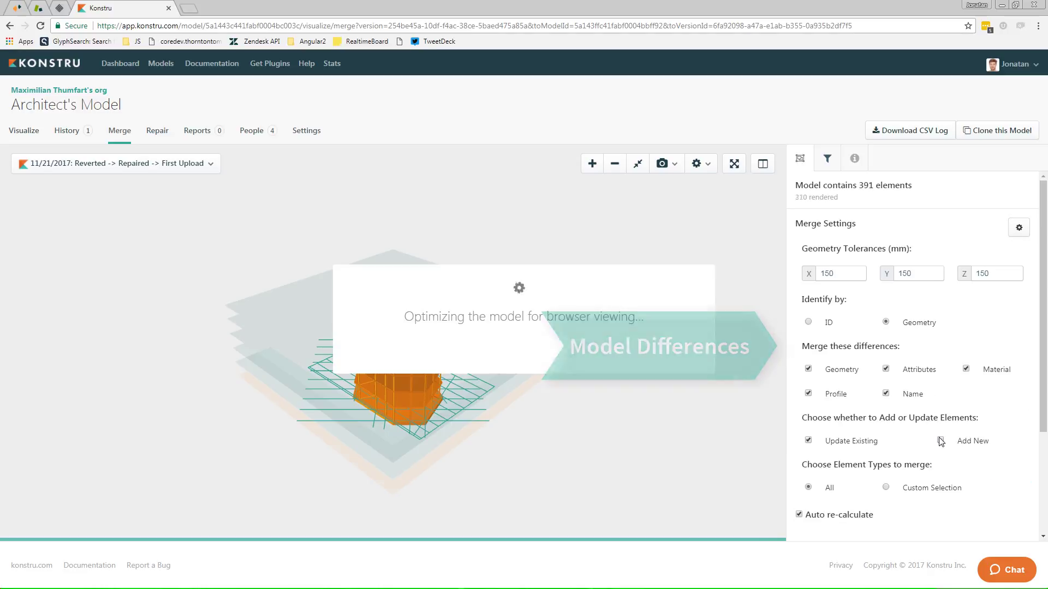
pyautogui.click(885, 488)
# Step: Limit the element types to merge to columns only, excluding all other physical and analytical types
pyautogui.click(998, 513)
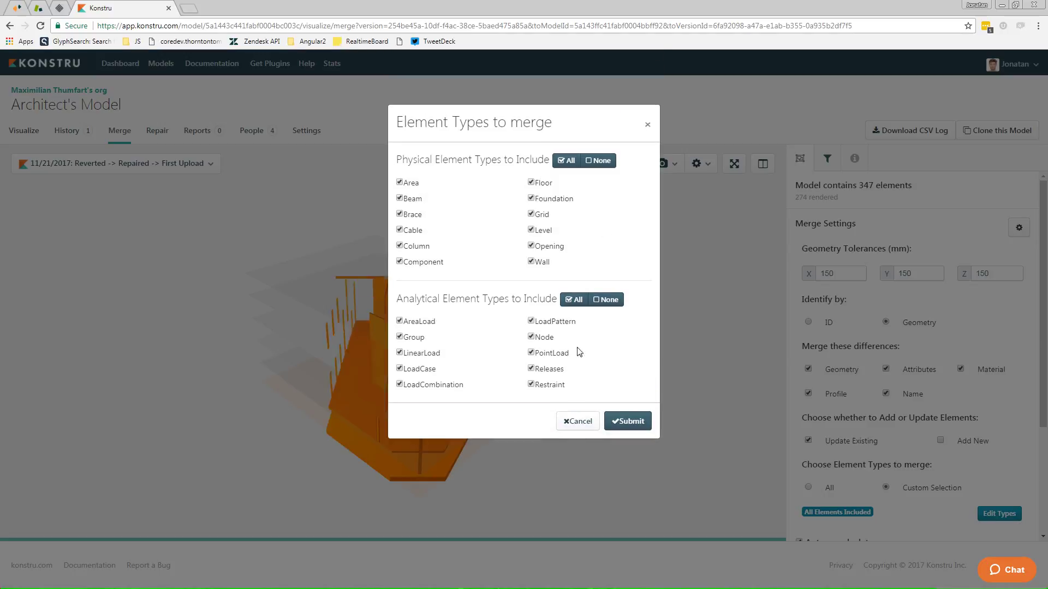
pyautogui.click(600, 160)
pyautogui.click(605, 300)
pyautogui.click(402, 246)
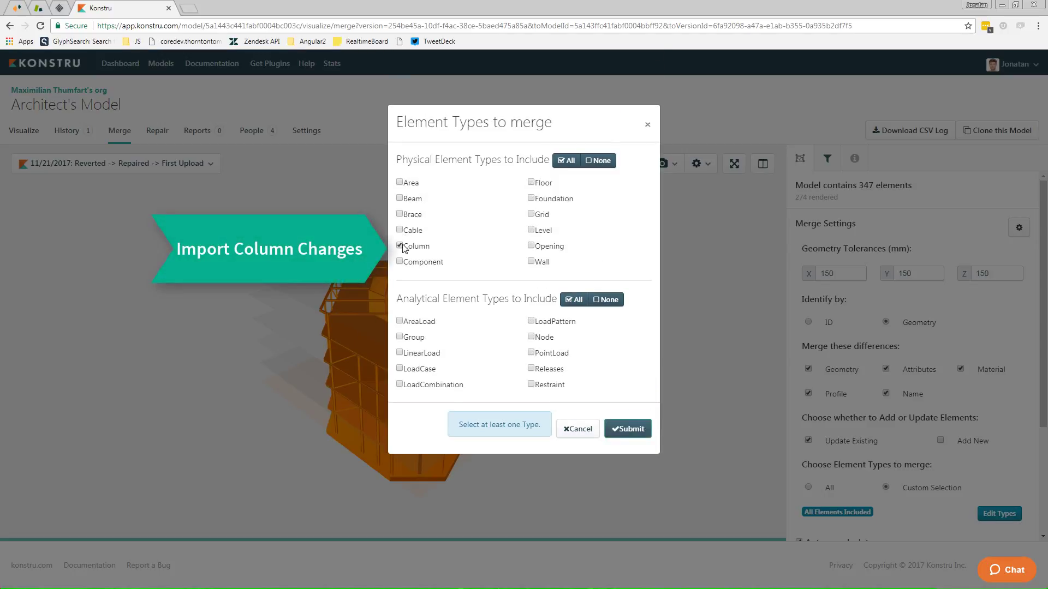
pyautogui.click(626, 428)
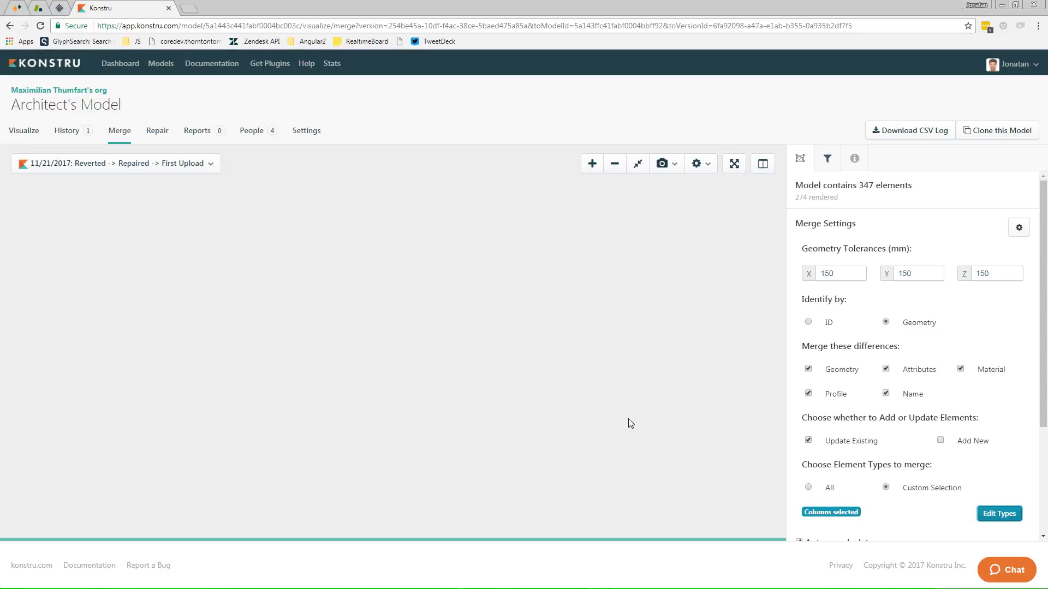
# Step: Merge the column updates from the Architect's Model into the Engineer's Model
pyautogui.click(1018, 229)
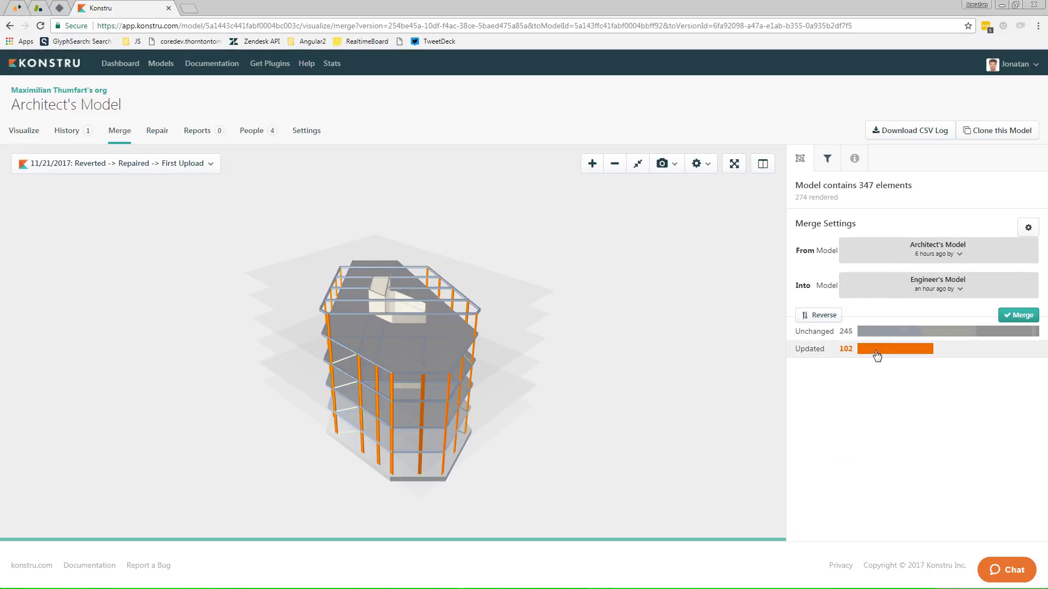
pyautogui.click(1007, 316)
pyautogui.click(611, 238)
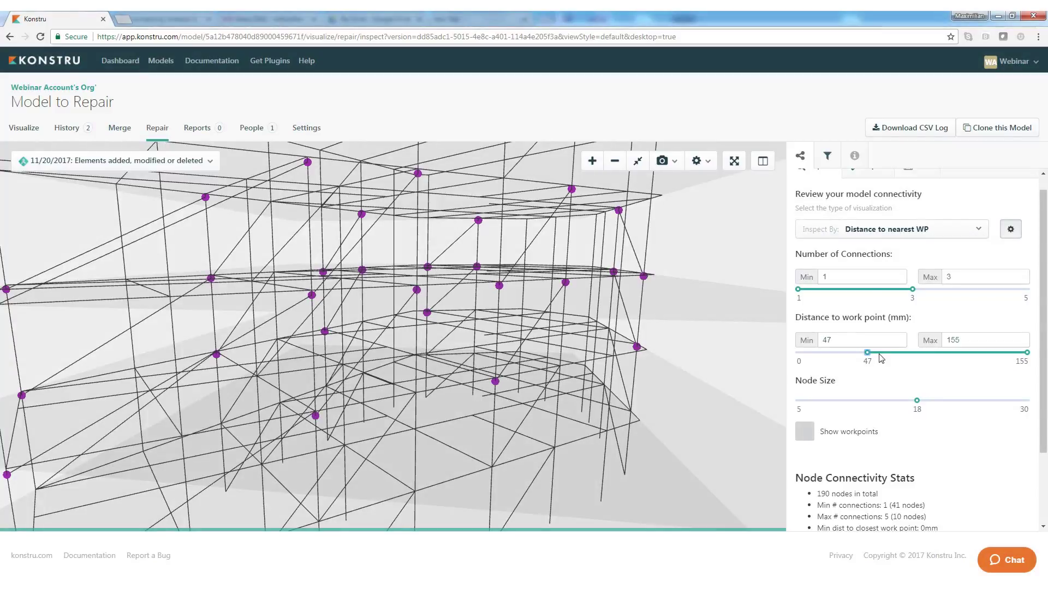
# Step: Start repairing the Model to Repair and set the minimum distance to work point to 4.3 mm for included frames
pyautogui.scroll(-3, 879, 358)
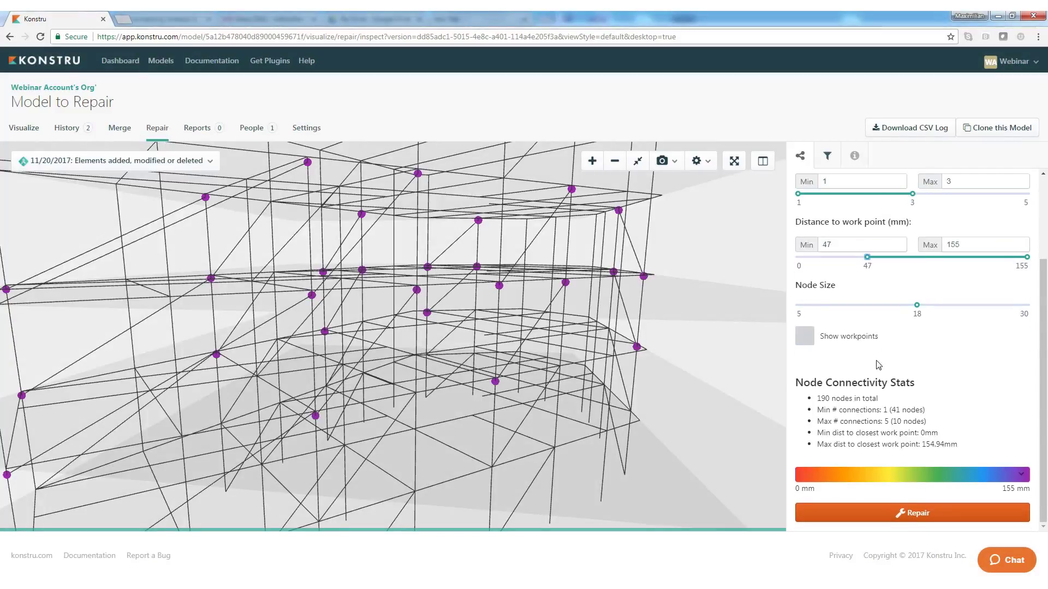
pyautogui.click(959, 509)
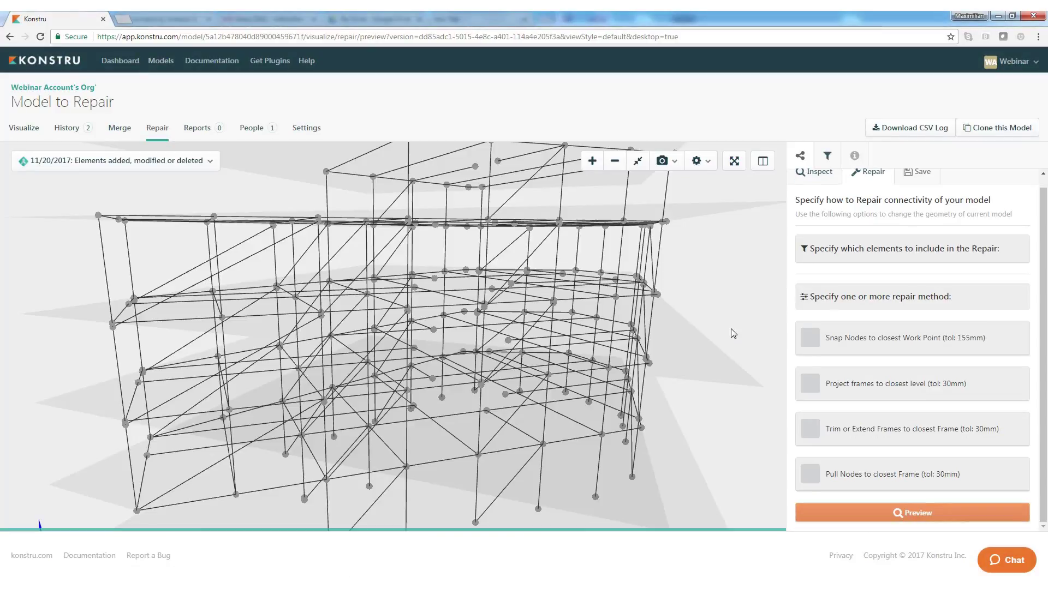
pyautogui.click(835, 250)
pyautogui.scroll(-1, 995, 277)
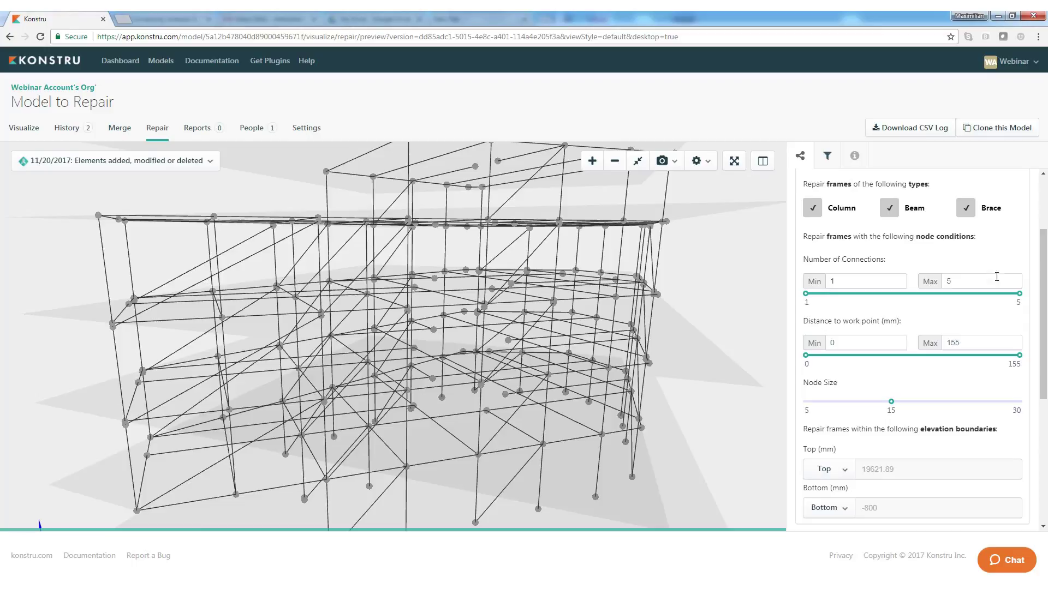
pyautogui.scroll(-1, 862, 355)
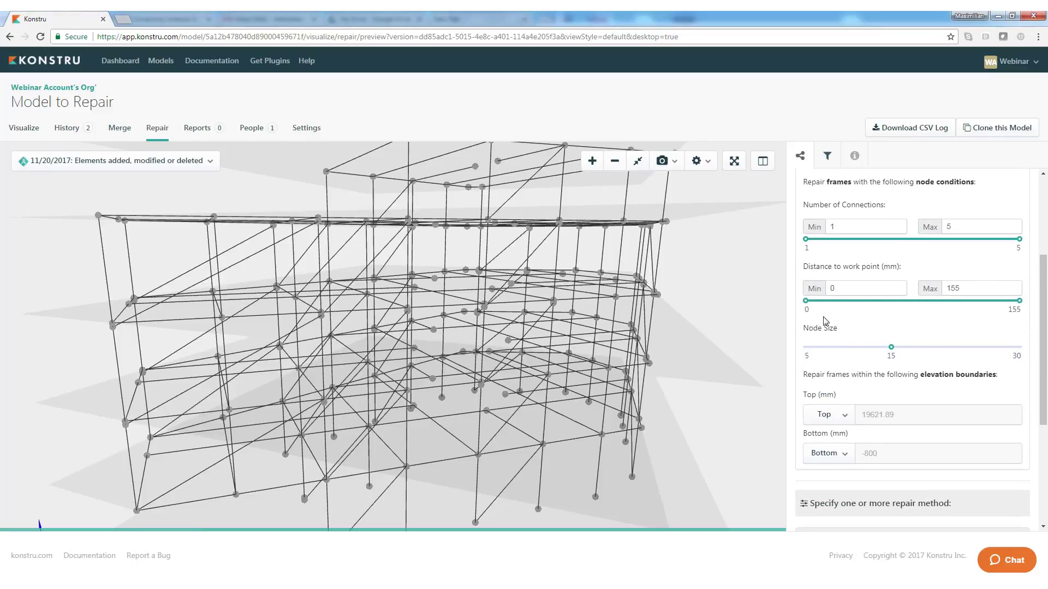
pyautogui.moveTo(806, 301); pyautogui.dragTo(814, 306)
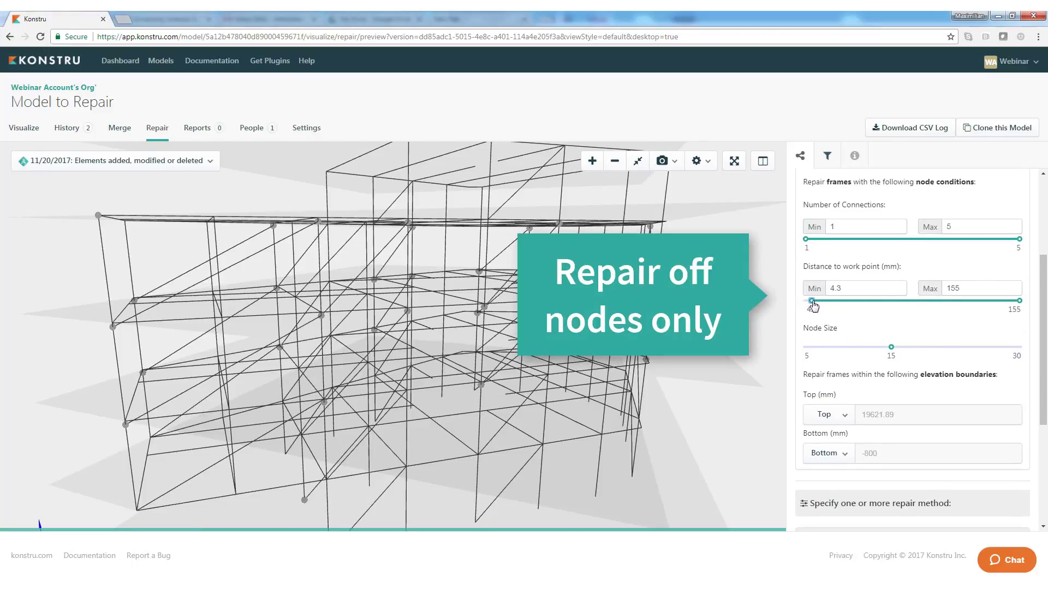
# Step: Enable snapping nodes to the closest work point with a 155 mm tolerance and preview the repair
pyautogui.scroll(-4, 816, 307)
pyautogui.click(810, 327)
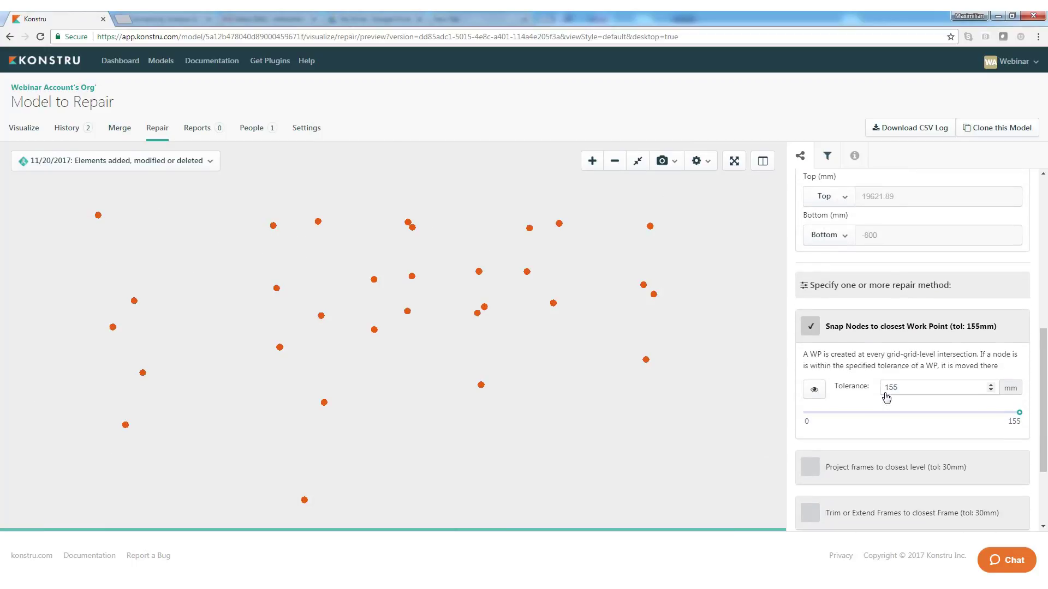
pyautogui.moveTo(732, 395); pyautogui.dragTo(628, 393)
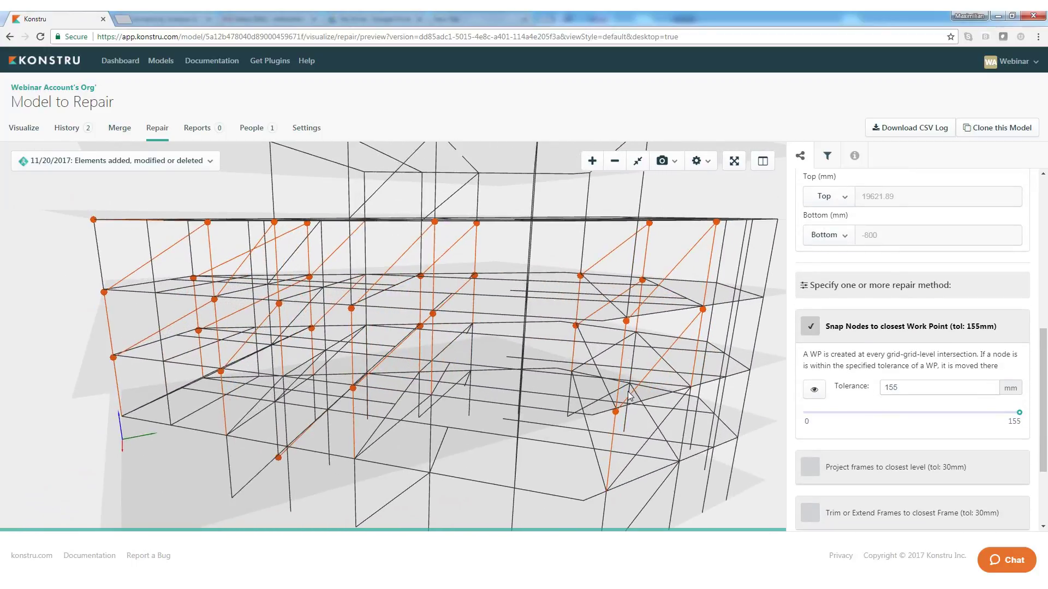
pyautogui.scroll(-3, 884, 382)
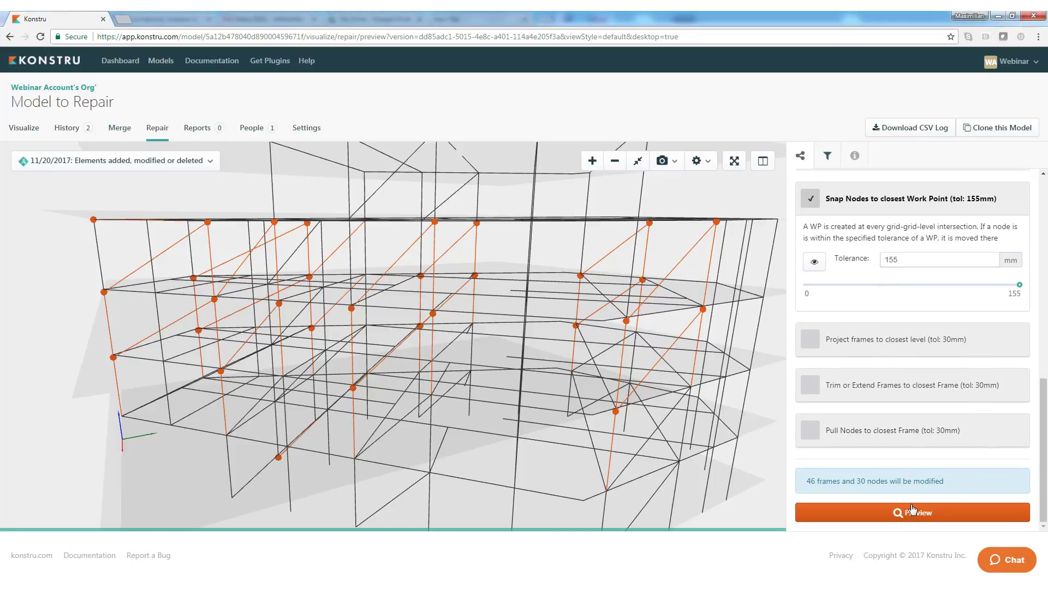
pyautogui.click(912, 511)
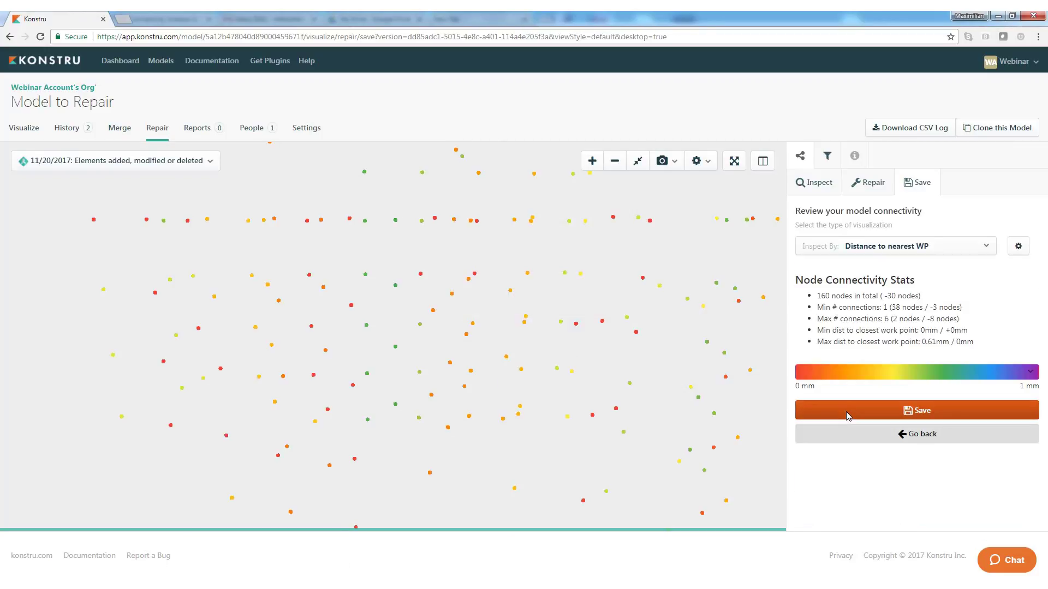
# Step: Set the node size of the repair preview to 19 and save the repaired model
pyautogui.click(1016, 248)
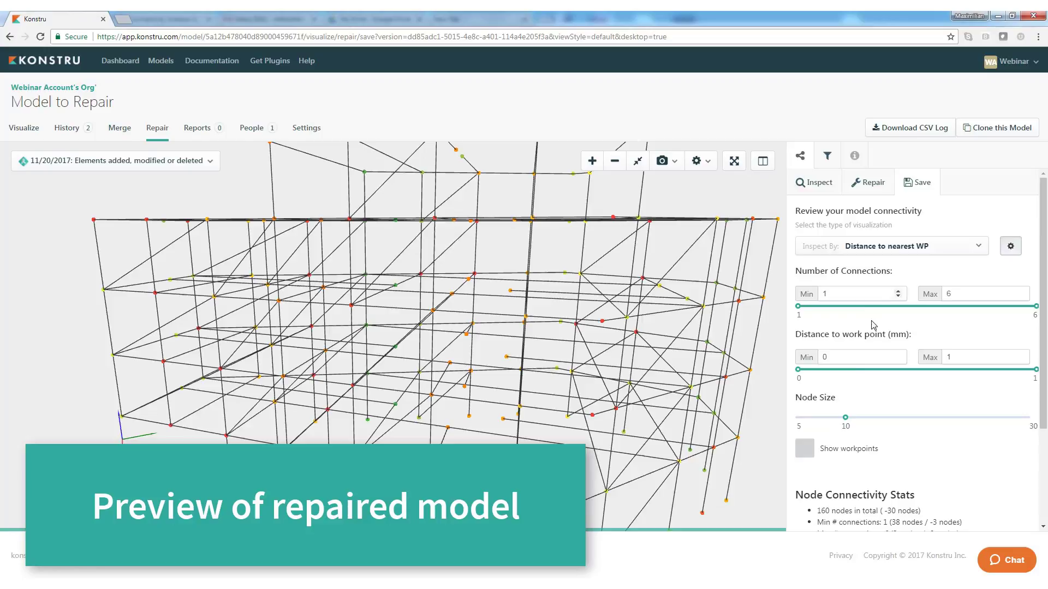
pyautogui.moveTo(845, 418); pyautogui.dragTo(926, 417)
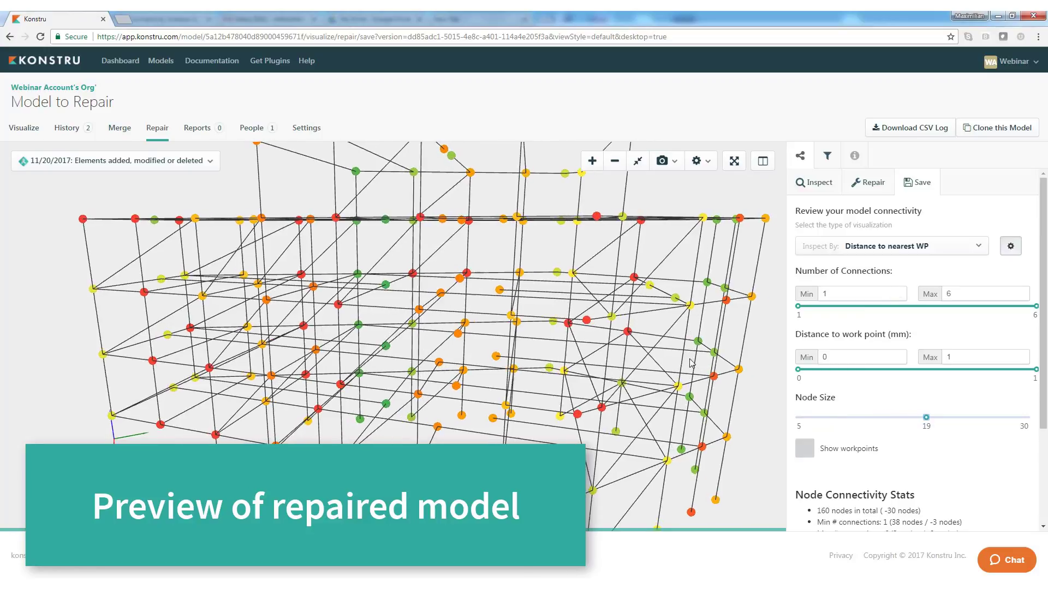
pyautogui.moveTo(555, 362); pyautogui.dragTo(654, 361)
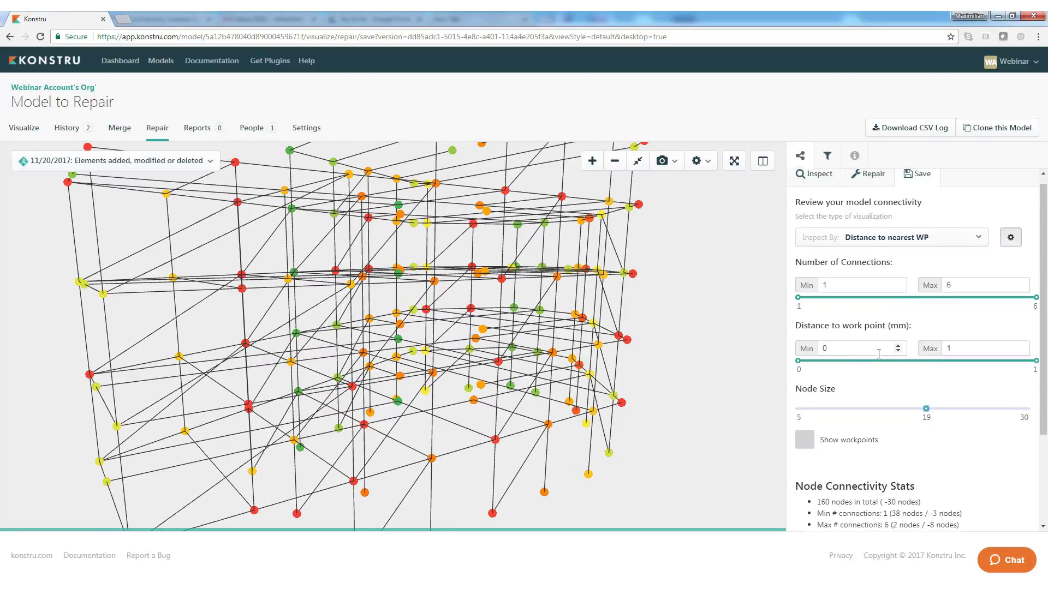
pyautogui.scroll(-3, 890, 336)
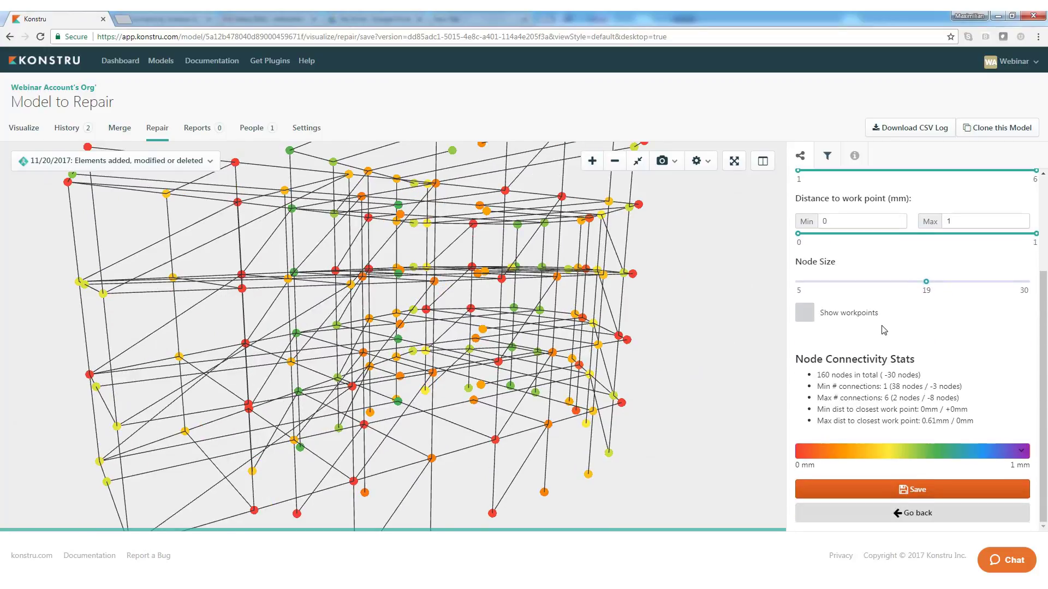
pyautogui.click(897, 489)
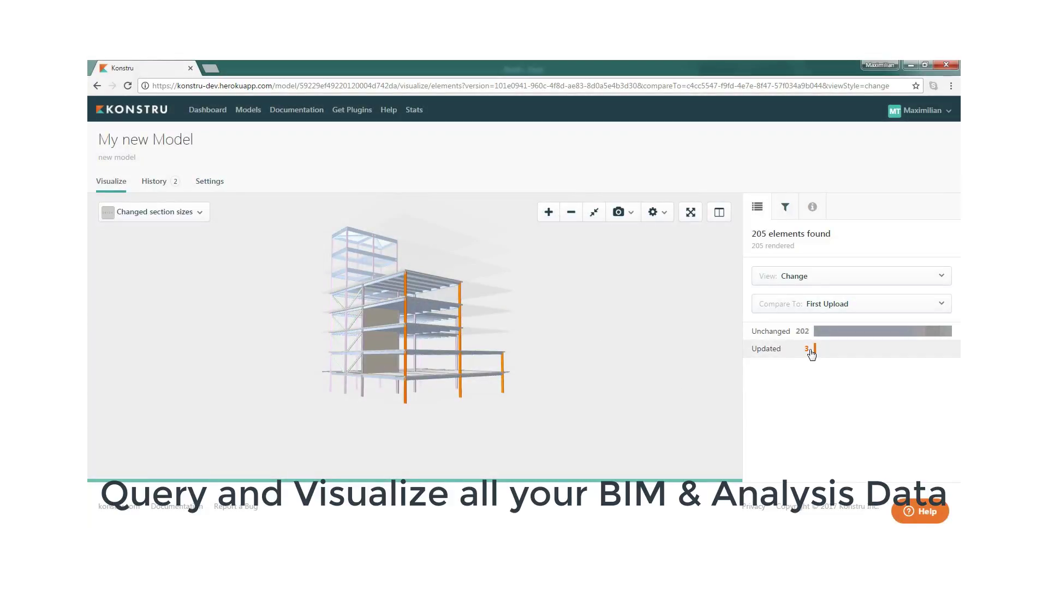
# Step: List the updated elements of My new Model compared to First Upload and inspect the first updated column
pyautogui.click(810, 351)
pyautogui.scroll(-1, 805, 382)
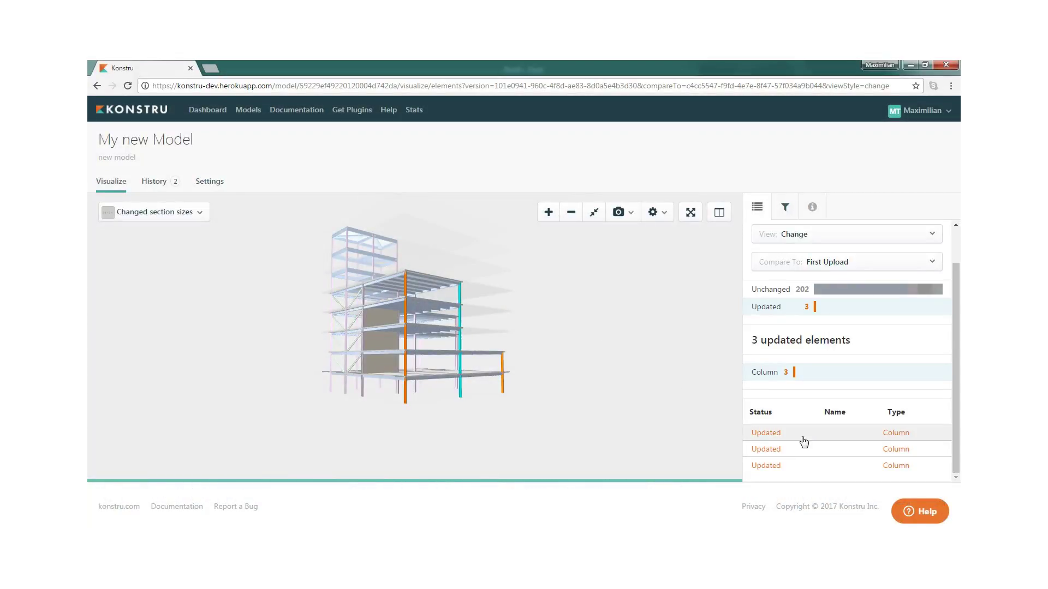
pyautogui.click(801, 440)
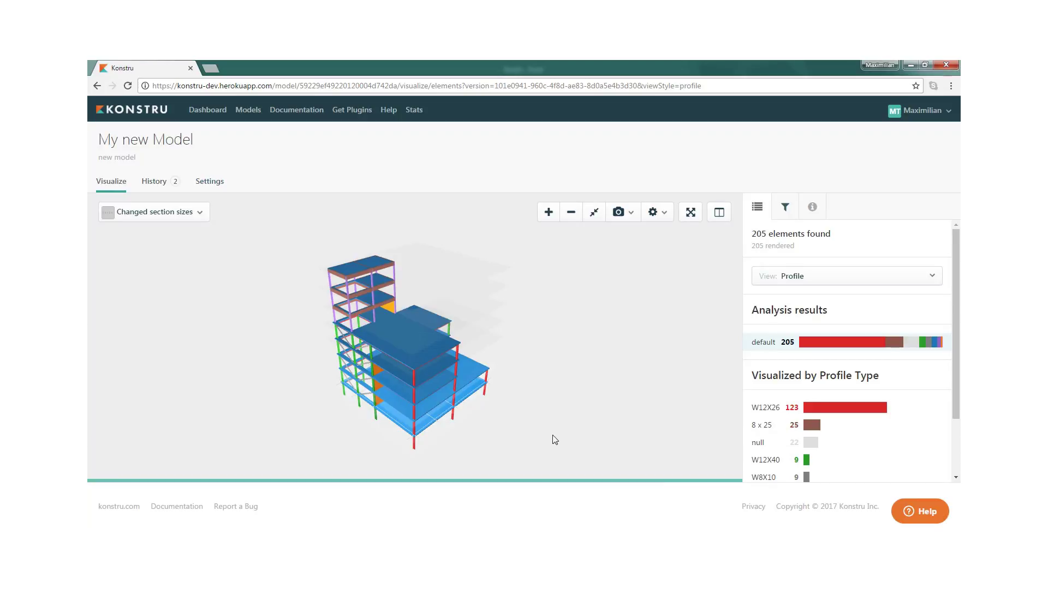
pyautogui.moveTo(555, 439); pyautogui.dragTo(498, 402)
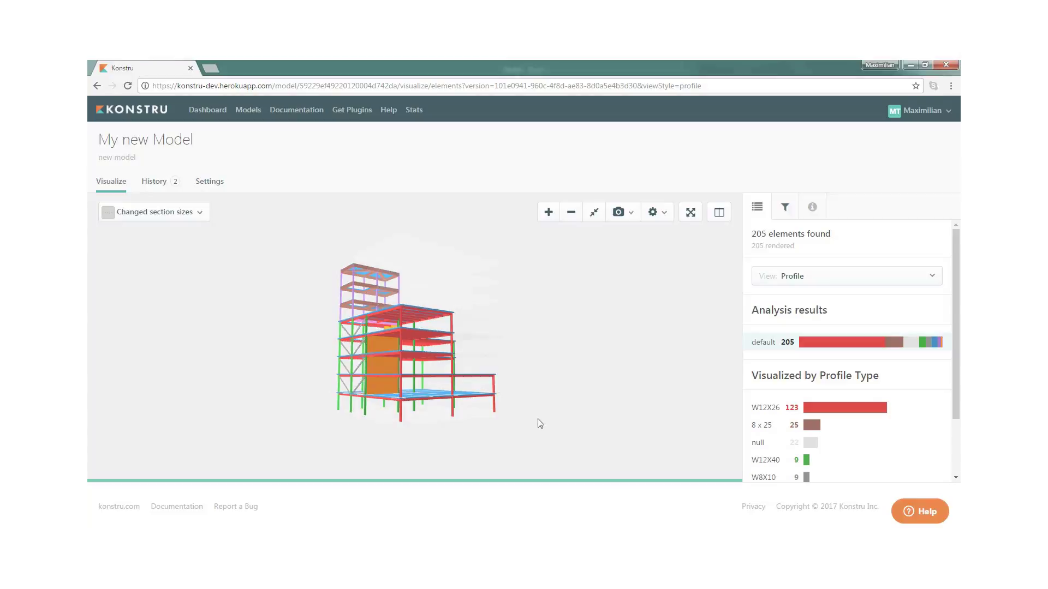